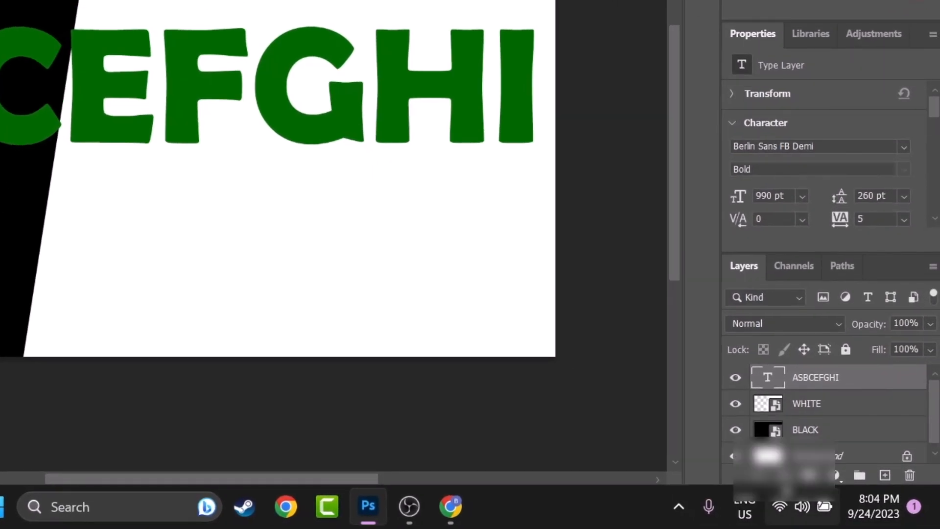
Add a Drop Shadow effect to the ASBCEFGHI text layer with spread 61% and size 43 px
click(791, 474)
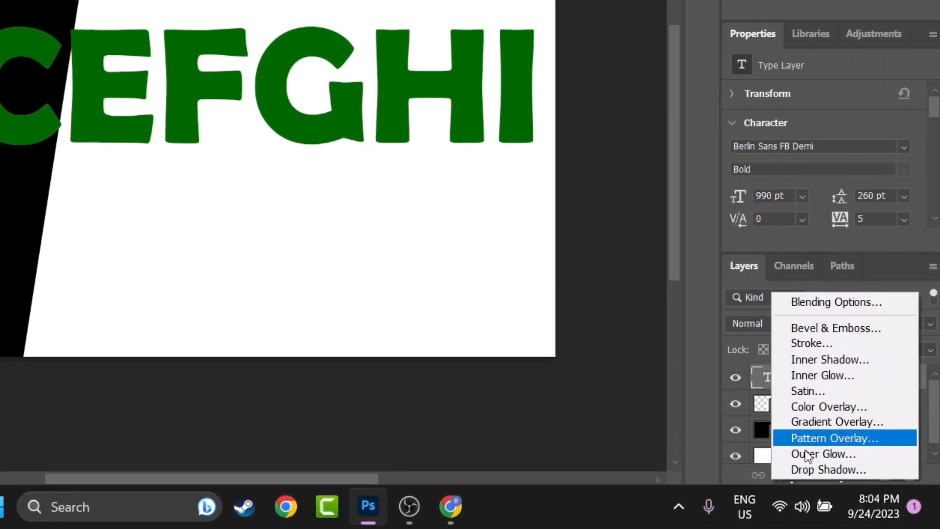
click(798, 470)
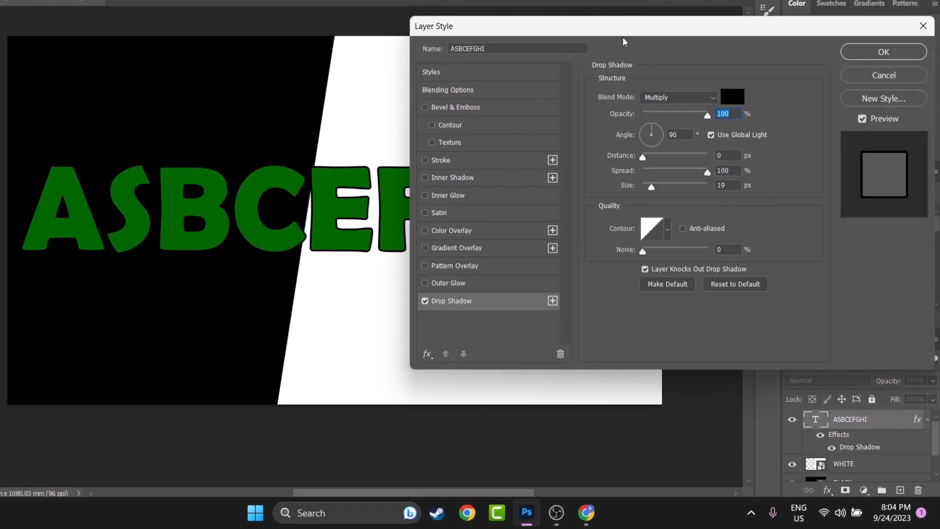
drag(623, 37, 191, 113)
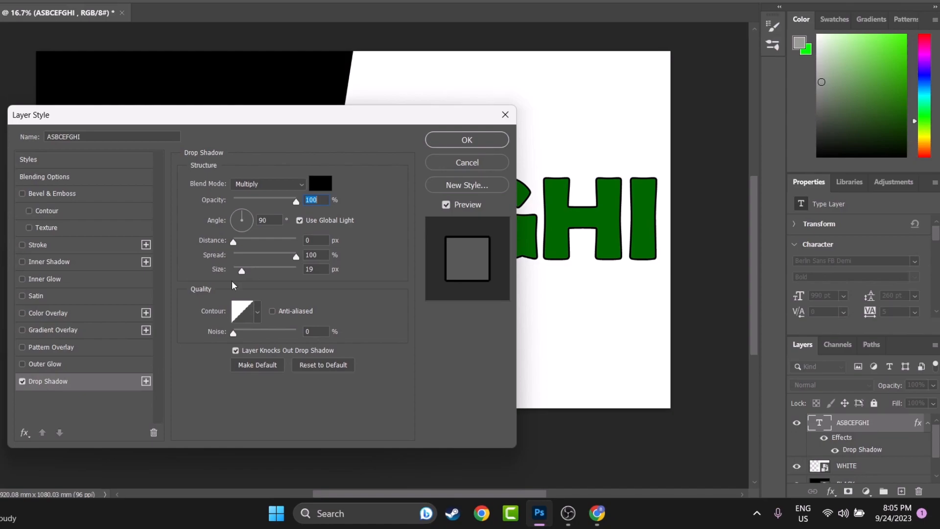
drag(244, 272, 273, 256)
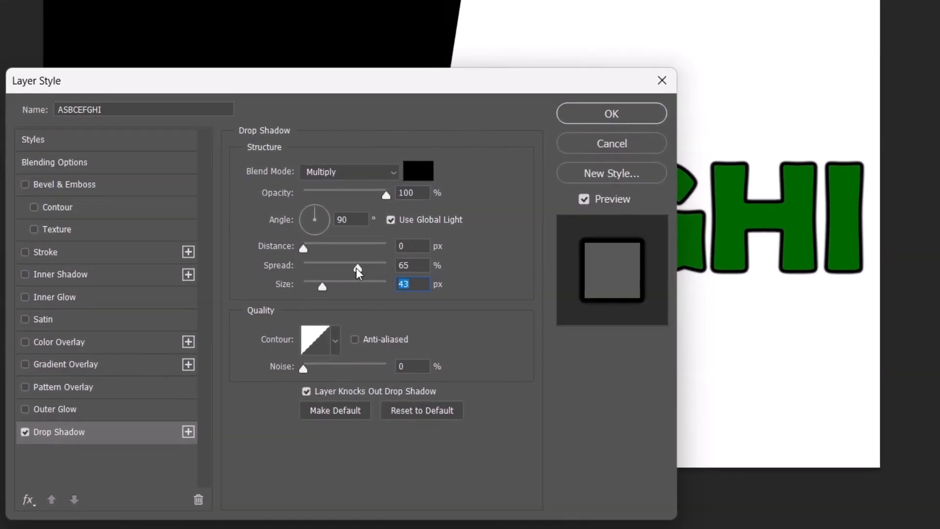
drag(358, 268, 354, 269)
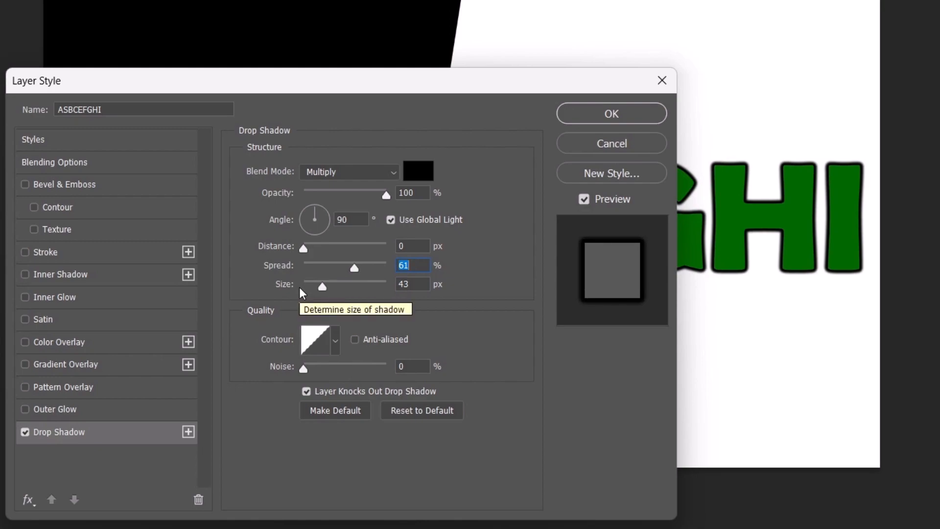
Set the drop shadow's size to 54 px and spread to 60%, trying a 164 px distance before returning it to 0 px
drag(317, 289, 354, 269)
drag(304, 248, 372, 273)
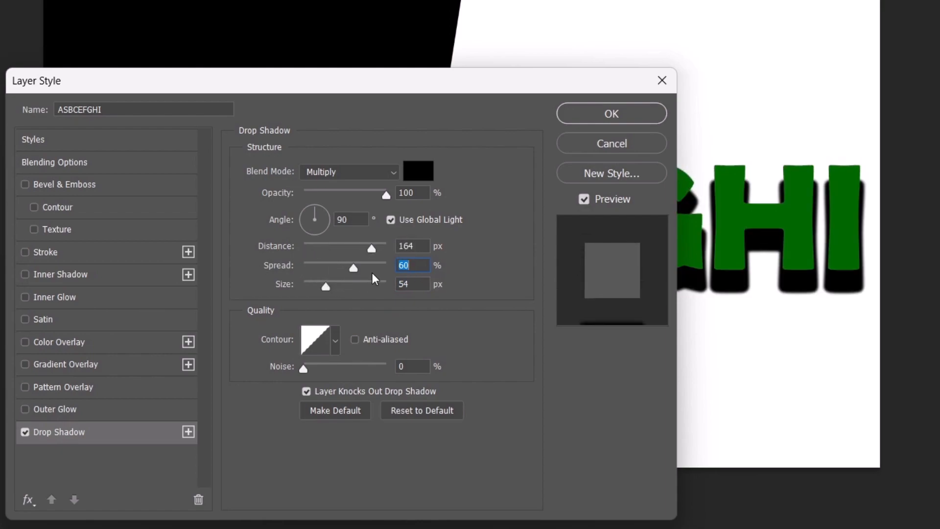
drag(425, 90, 478, 32)
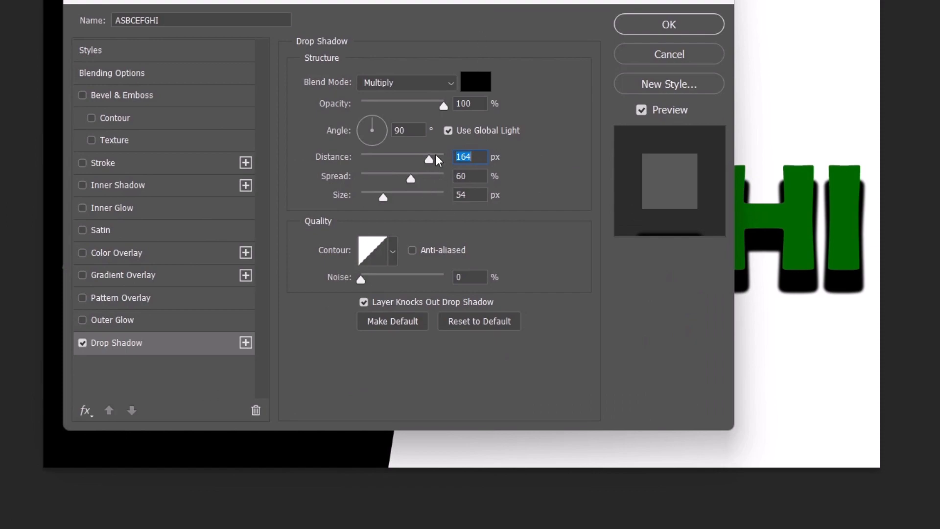
drag(438, 161, 284, 167)
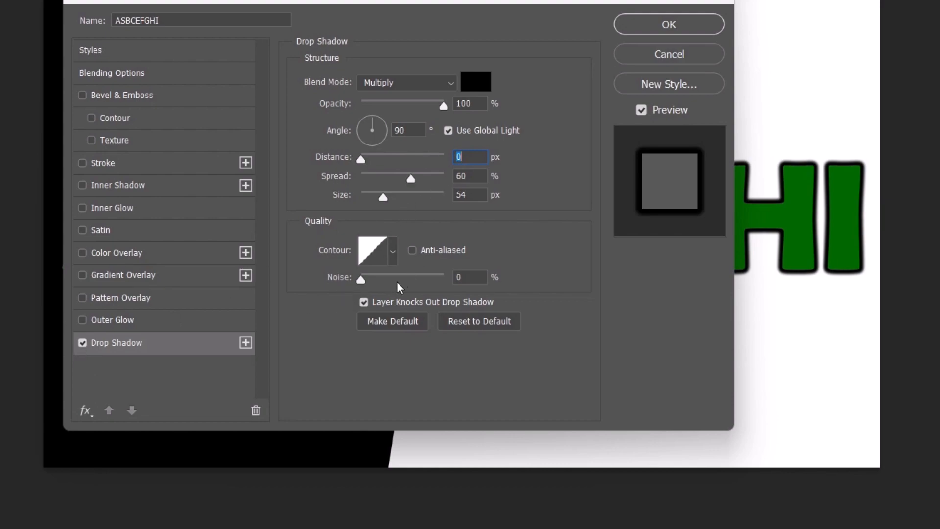
drag(361, 279, 336, 302)
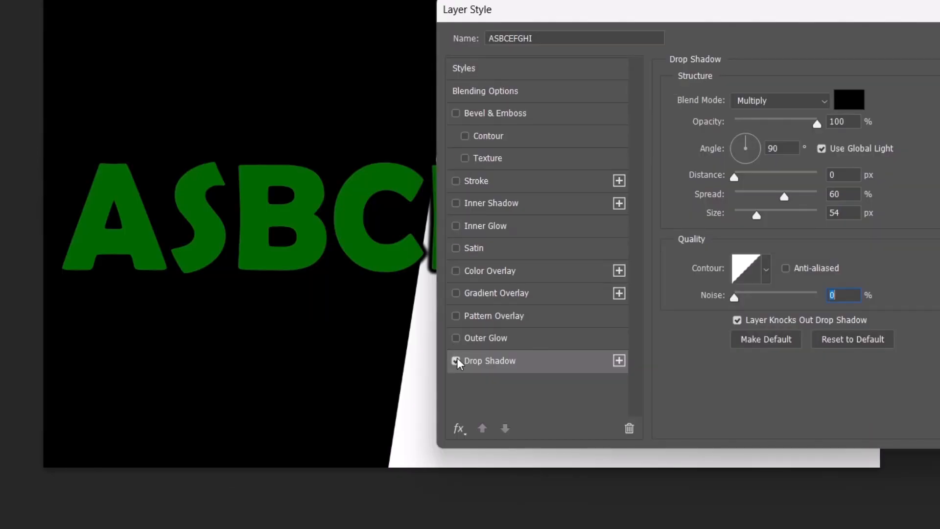
Turn off the text's drop shadow and enable a white outer glow instead
click(456, 361)
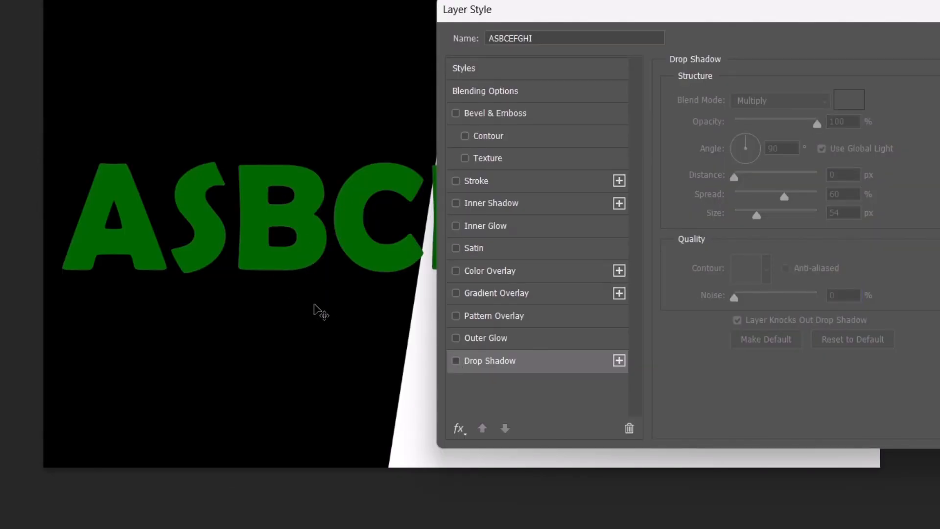
click(457, 339)
click(487, 341)
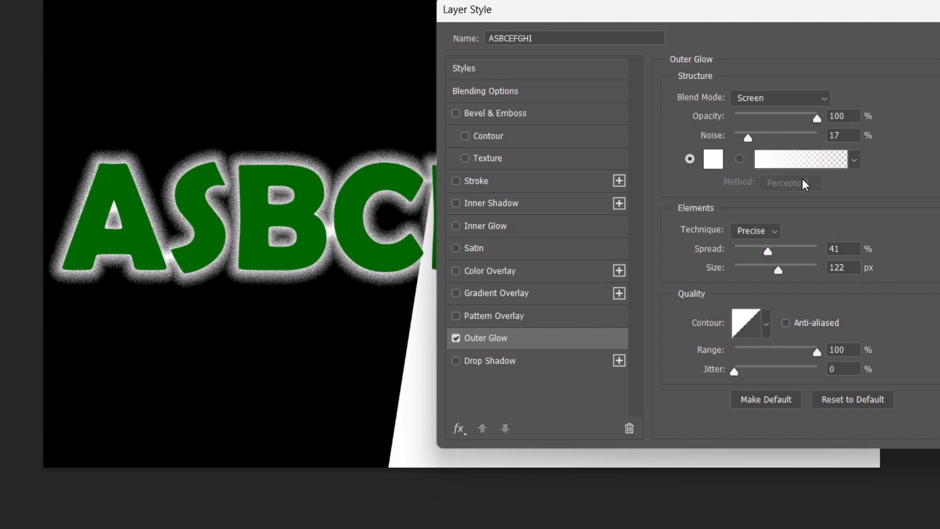
click(714, 160)
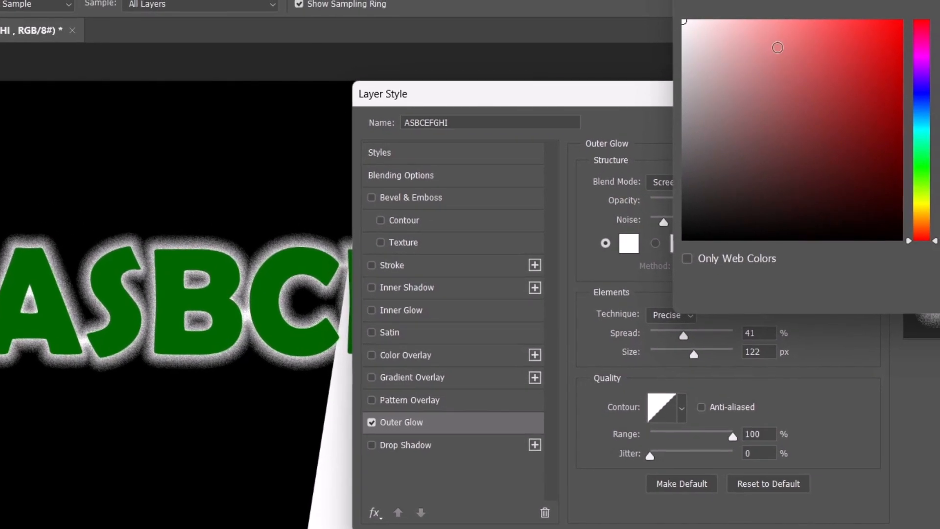
key(Return)
Set the outer glow's spread to 54%, size to 21 px and noise to 57%
drag(694, 354, 675, 358)
key(shift+Tab)
drag(661, 101, 719, 9)
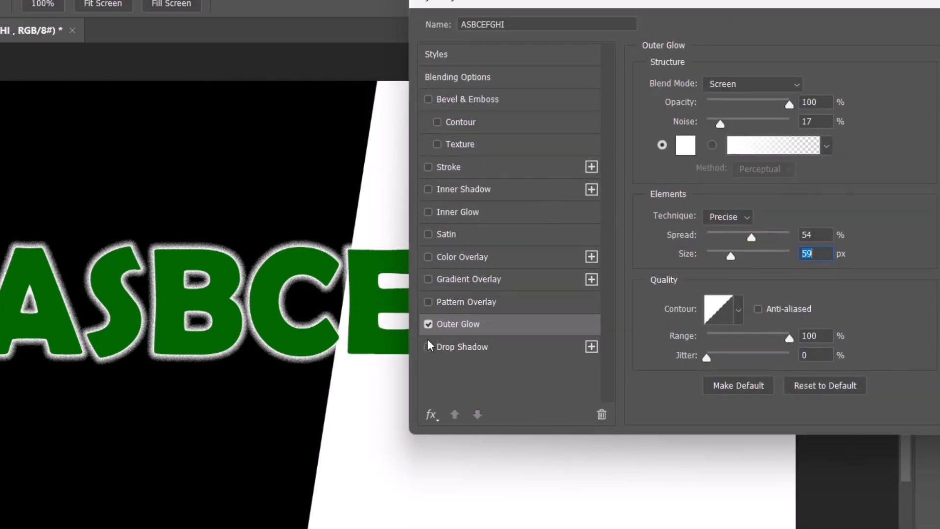
drag(739, 340, 718, 256)
drag(721, 125, 754, 137)
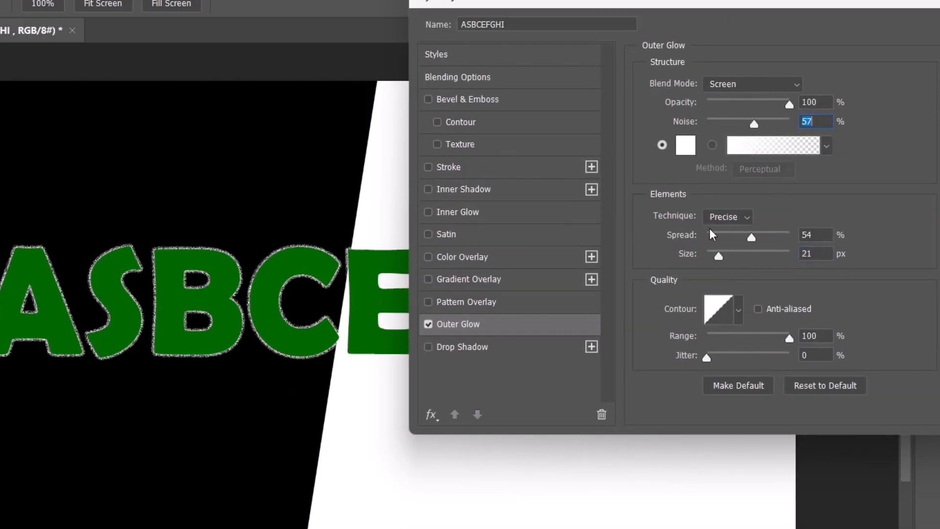
Set the outer glow's size to 51 px and noise to 0%, keeping its opacity at 100%
drag(718, 256, 729, 255)
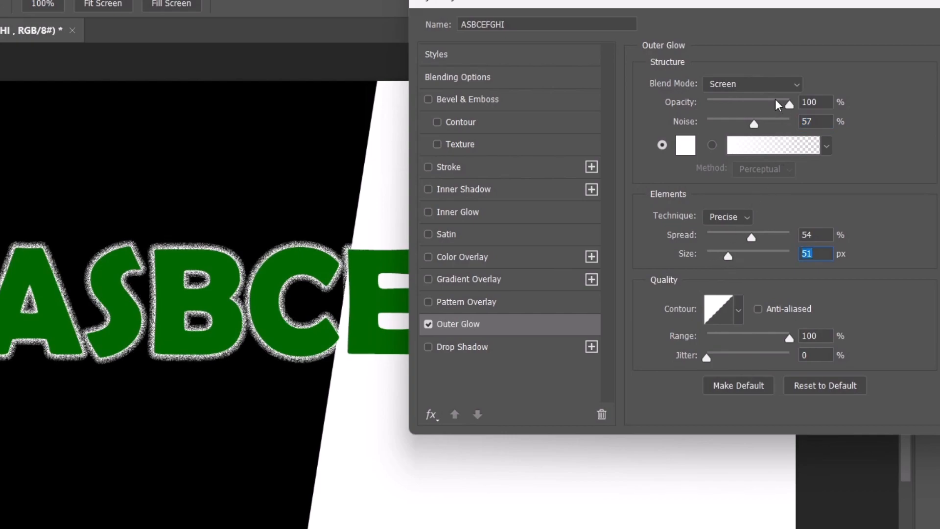
drag(754, 128, 678, 179)
drag(787, 105, 895, 180)
key(shift+Tab)
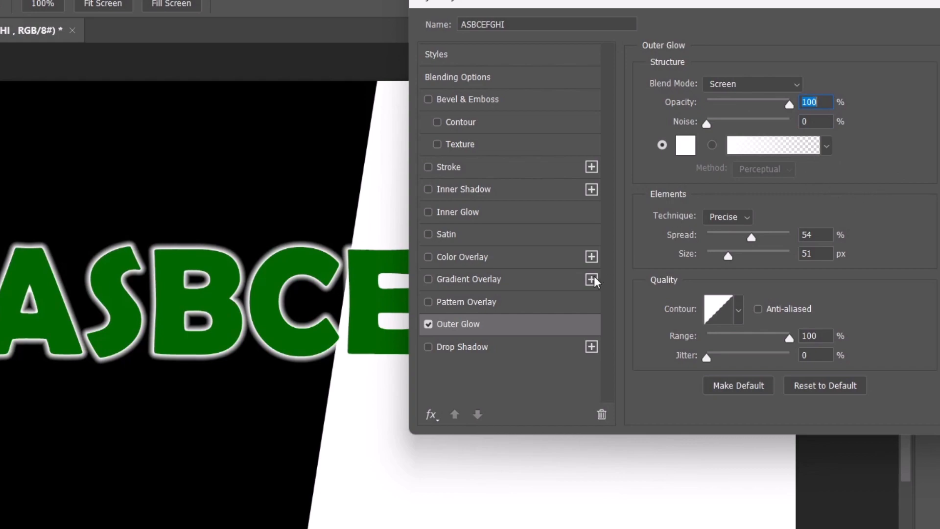
Replace the outer glow with a pattern overlay using the yellow forest pattern from the Trees group
click(429, 325)
click(427, 305)
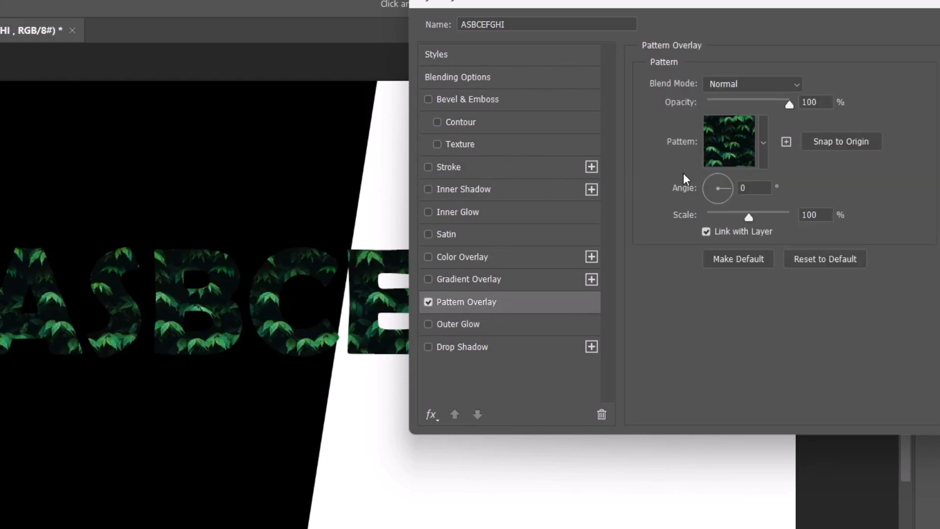
click(731, 167)
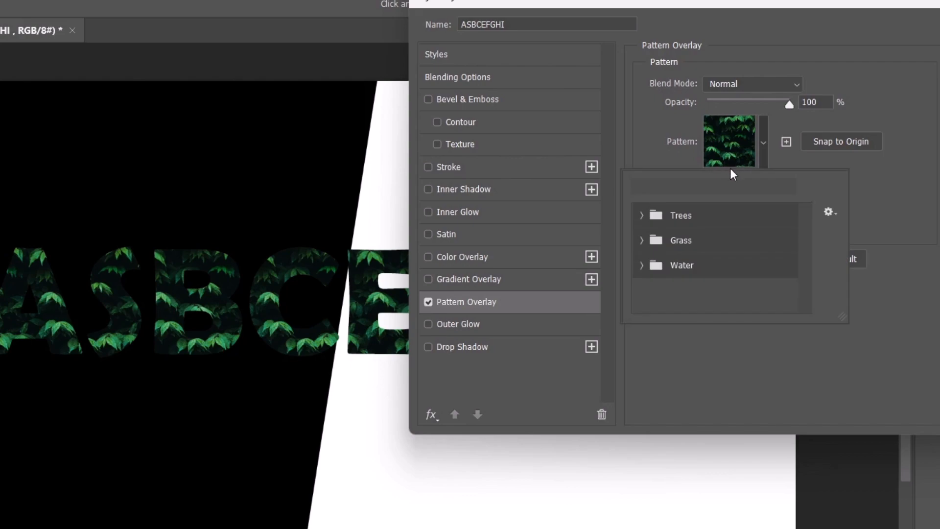
click(636, 216)
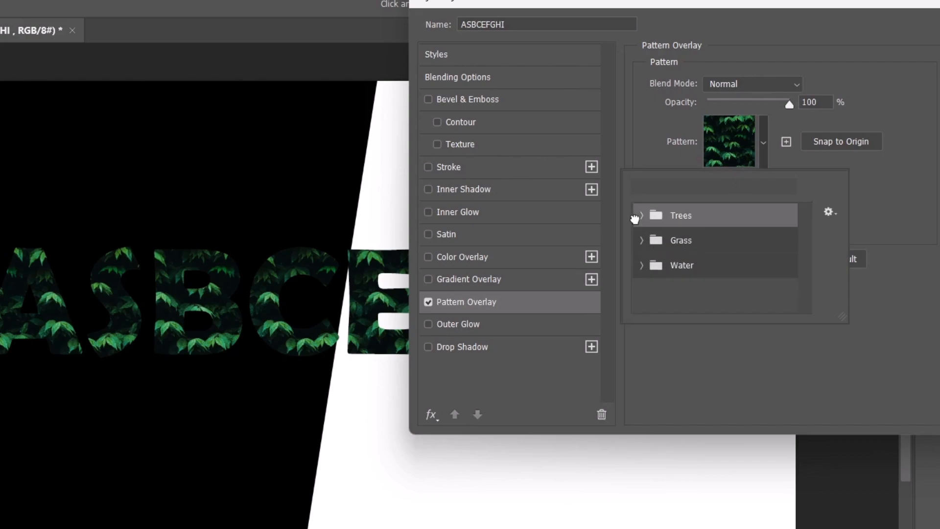
click(640, 216)
click(720, 242)
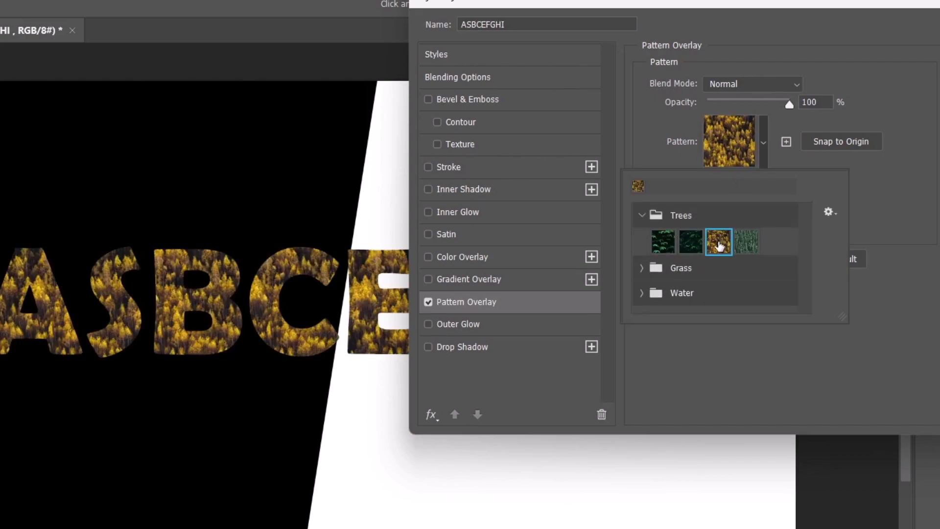
Try the dark leaf and Grass group patterns on the text and settle on the blue Water pattern
click(661, 253)
click(642, 268)
click(719, 274)
click(688, 302)
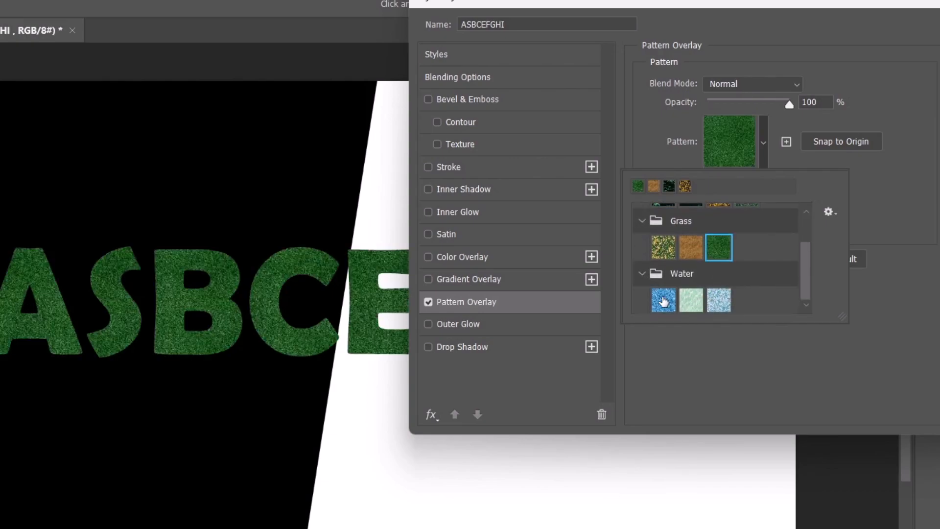
click(656, 302)
Set the pattern overlay's scale to 458% and its opacity to 58%
click(851, 172)
drag(748, 222, 765, 220)
drag(790, 105, 752, 145)
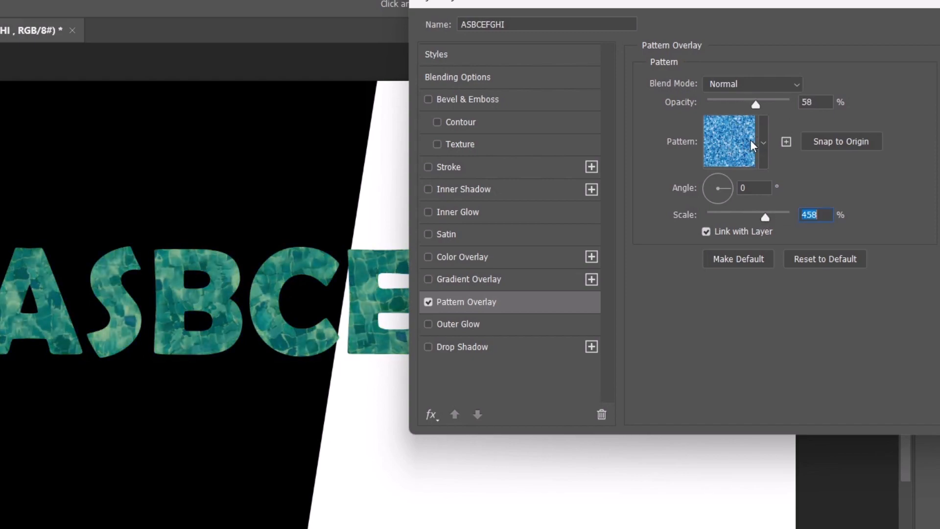
Replace the pattern overlay with a gradient overlay and set the gradient's starting color stop to pure red
click(428, 302)
click(433, 287)
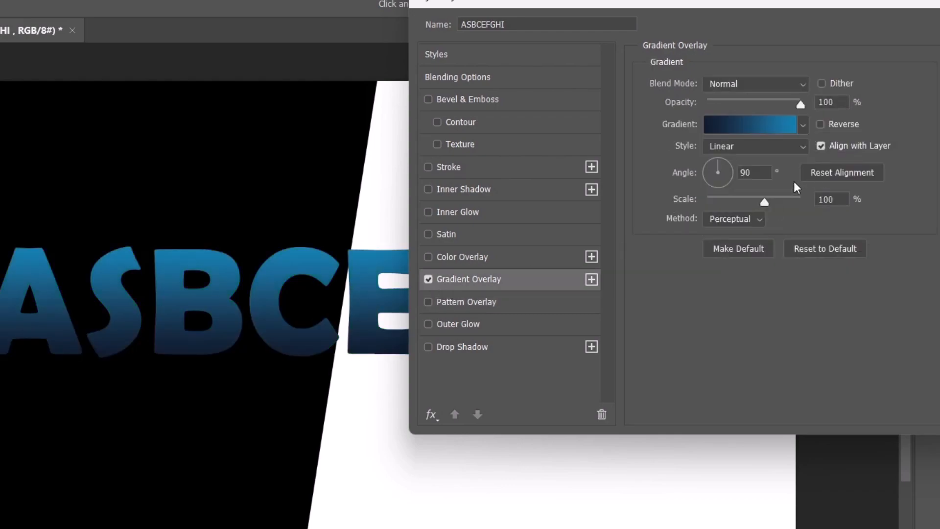
click(716, 130)
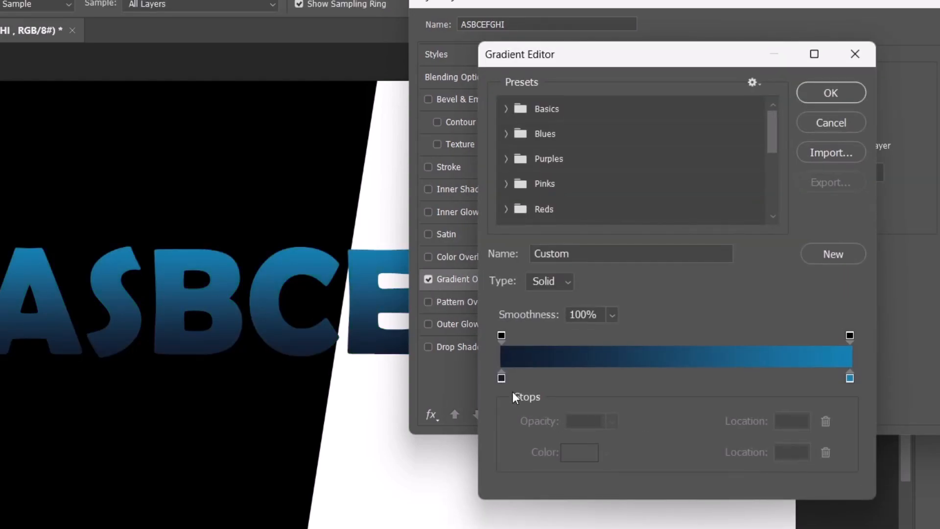
click(501, 378)
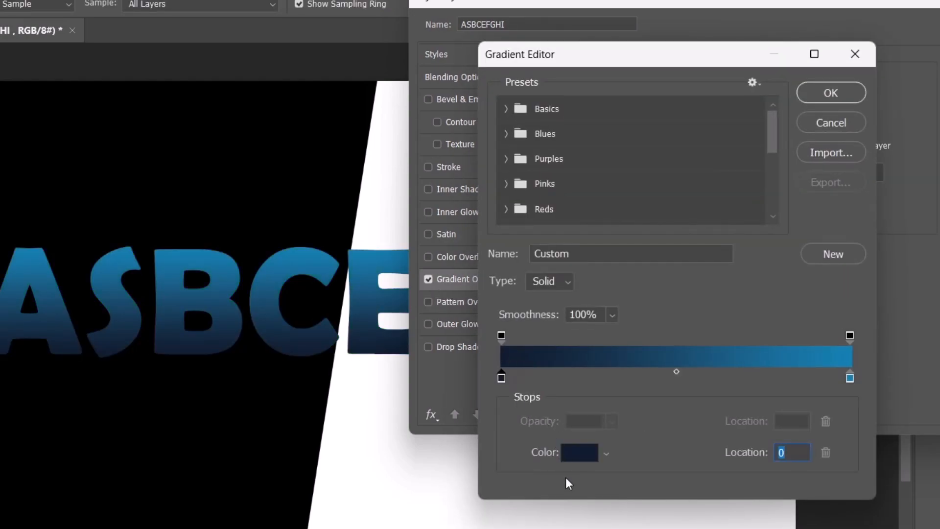
click(572, 455)
click(917, 20)
click(902, 20)
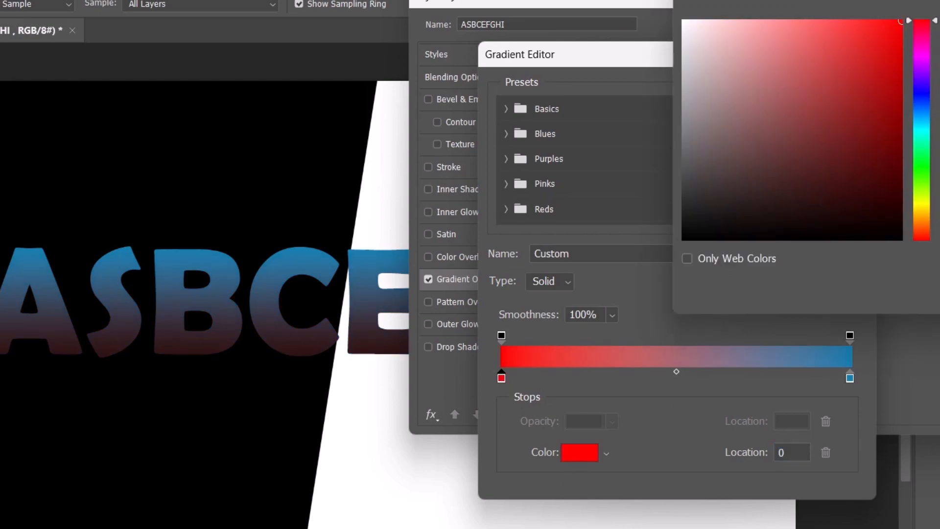
key(Return)
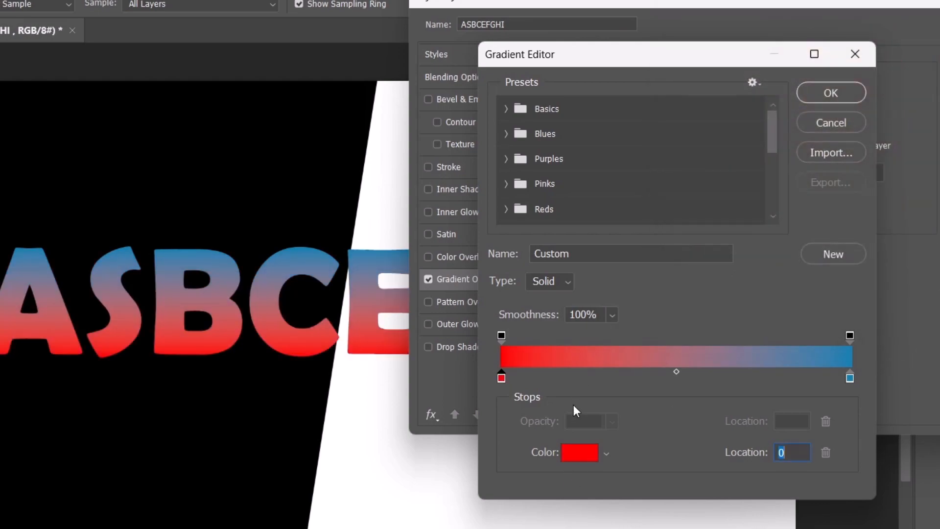
Set the gradient's ending color stop at location 100 to bright green (30ff00)
click(848, 380)
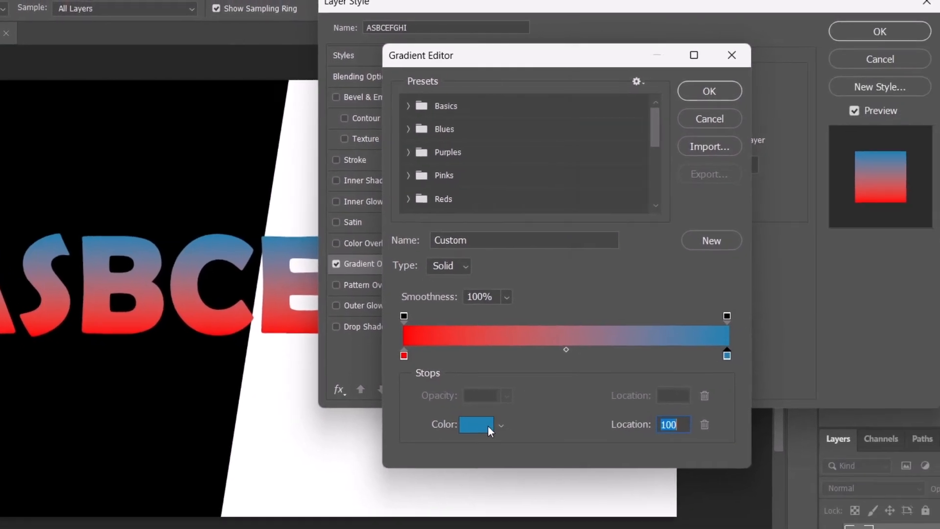
click(579, 452)
click(753, 167)
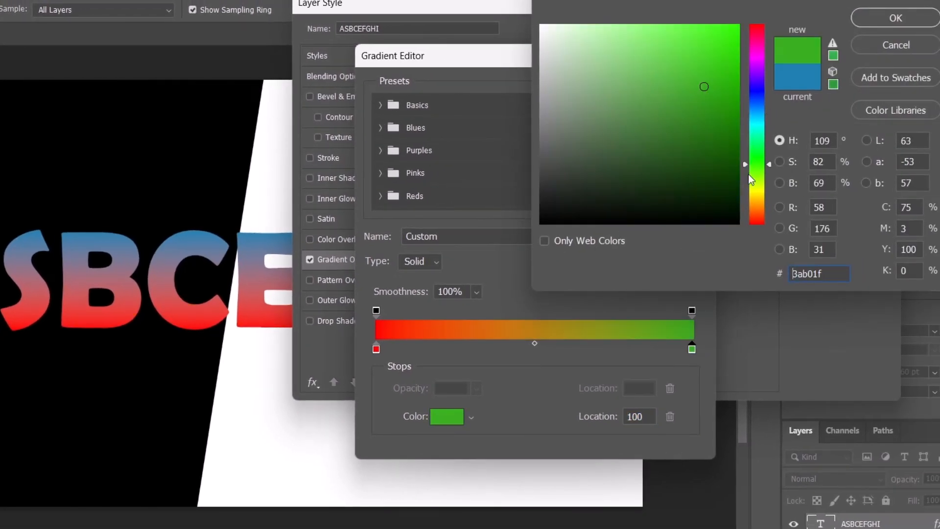
drag(735, 28, 802, 23)
click(874, 22)
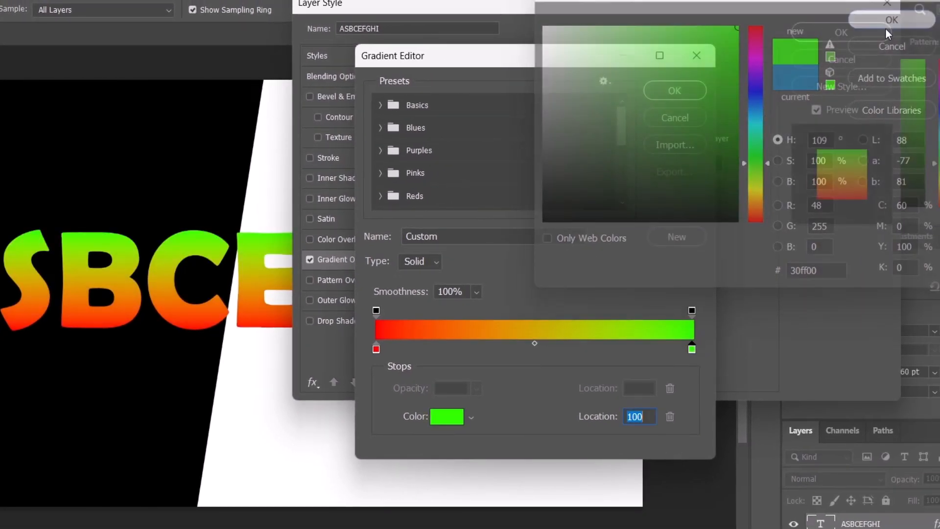
Try the Noise gradient type and switch the gradient back to Solid
click(430, 263)
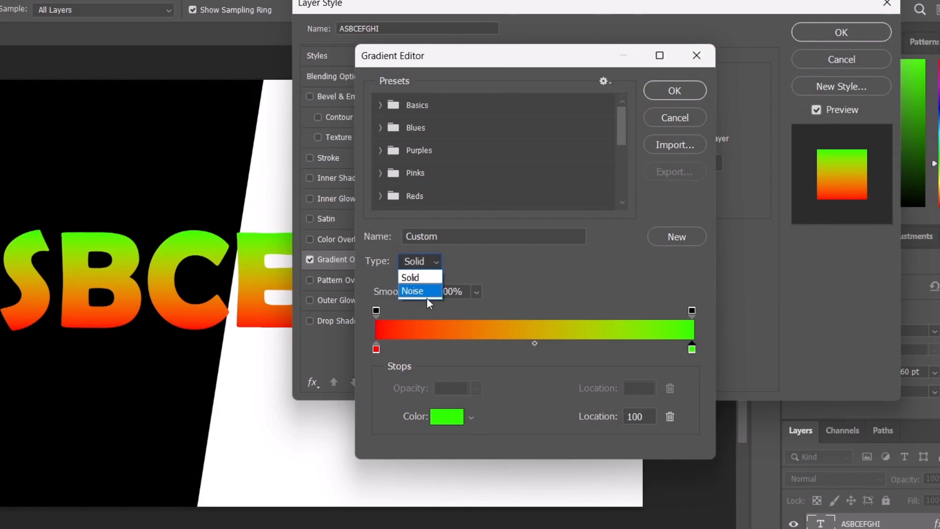
click(425, 293)
click(403, 263)
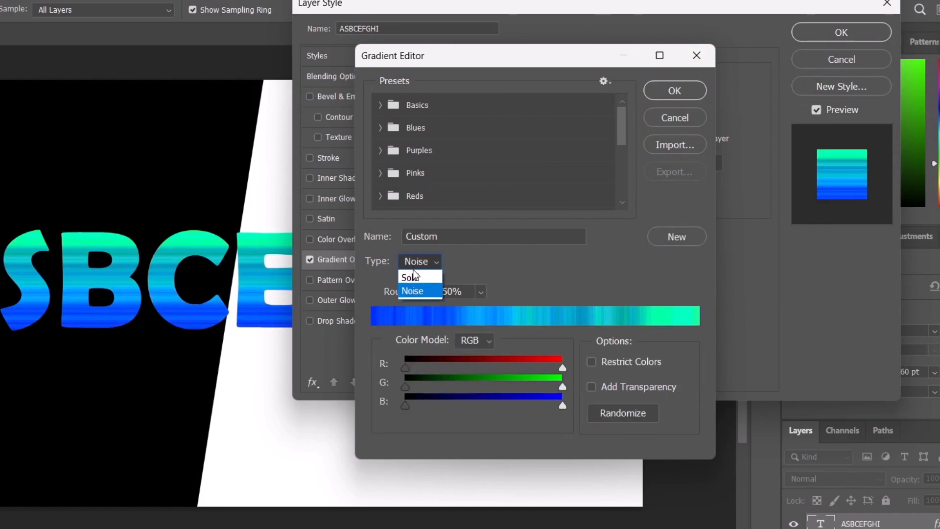
click(416, 277)
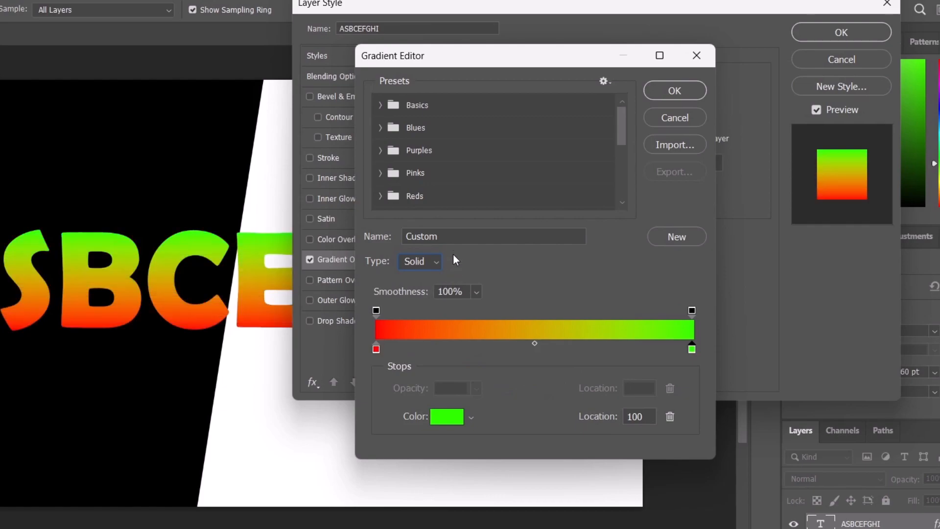
Accept the red-to-green gradient and set the overlay's scale to 81% and angle to -153°
click(678, 93)
mouse_move(610, 189)
mouse_down()
mouse_move(554, 188)
mouse_move(599, 202)
mouse_move(581, 204)
mouse_move(633, 205)
mouse_move(604, 206)
mouse_up()
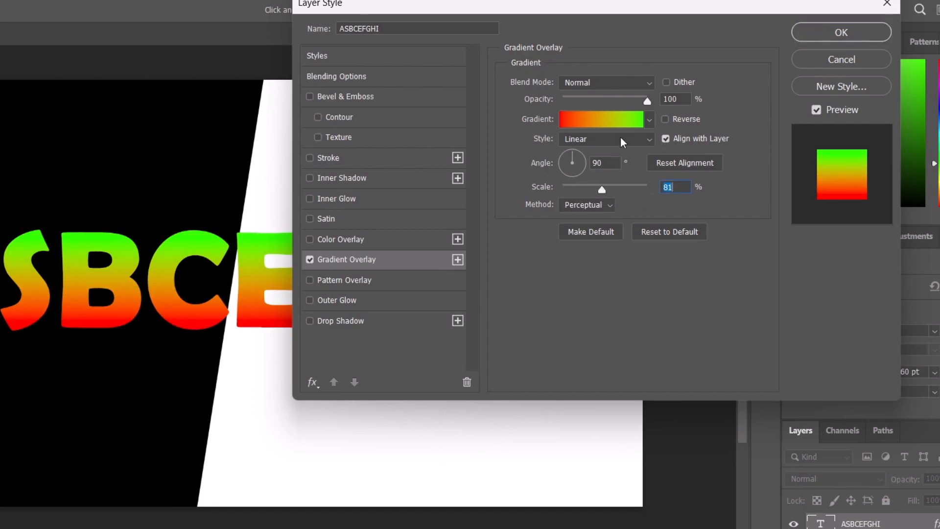
mouse_move(578, 171)
mouse_down()
mouse_move(550, 190)
mouse_move(595, 184)
mouse_move(578, 157)
mouse_move(561, 170)
mouse_up()
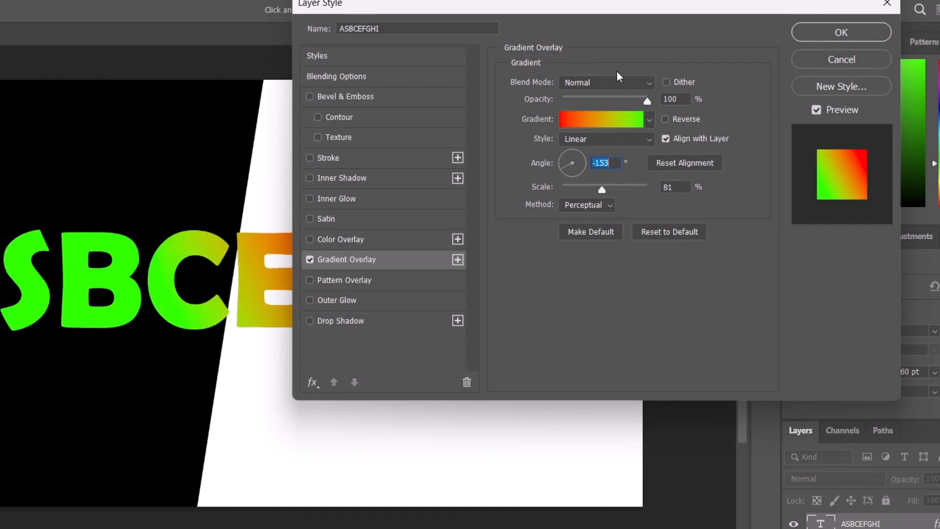
Set the gradient overlay's angle to 22° and turn the gradient overlay off
drag(583, 4, 733, 87)
mouse_move(727, 242)
mouse_down()
mouse_move(725, 254)
mouse_move(728, 245)
mouse_up()
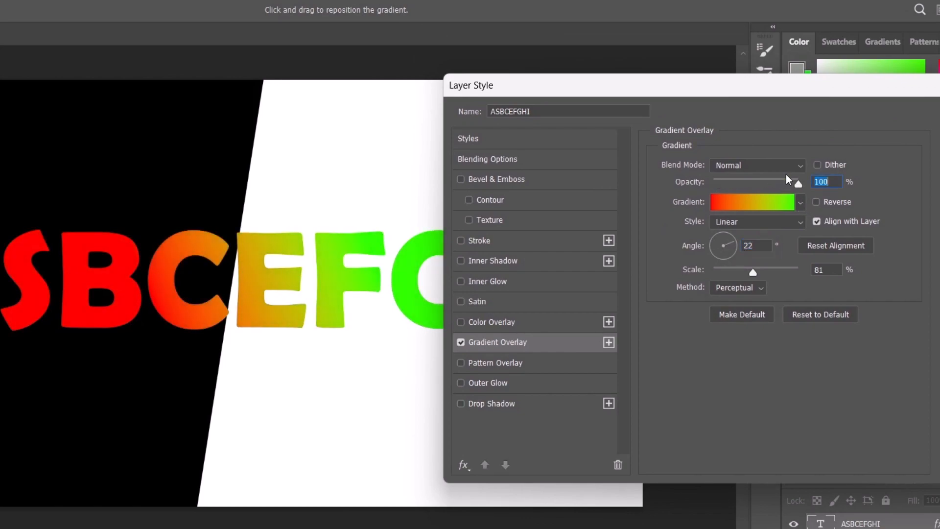
click(461, 342)
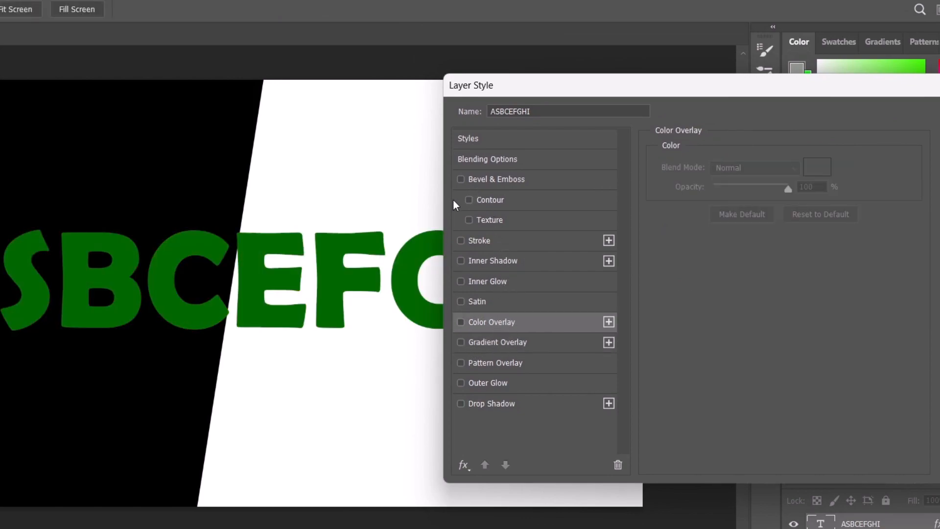
Enable Bevel & Emboss on the text together with its Contour and Texture options
click(490, 185)
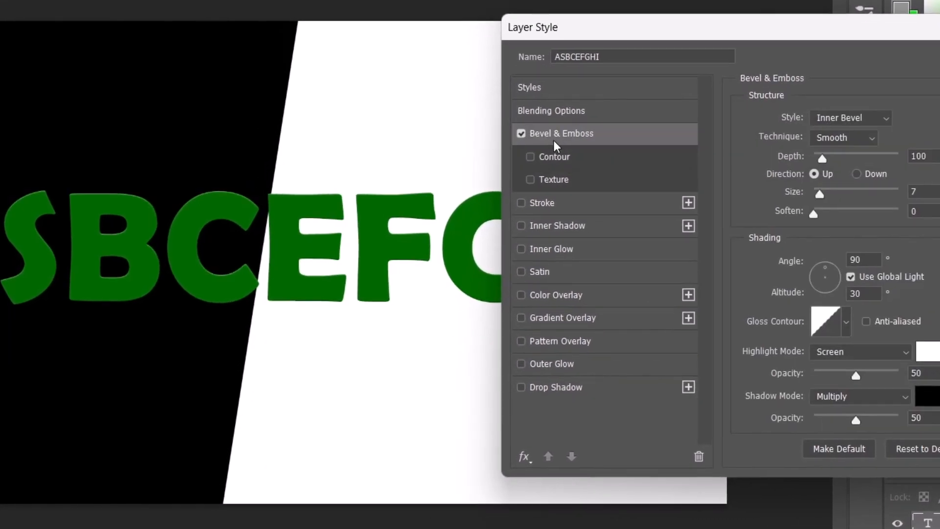
click(530, 157)
click(531, 179)
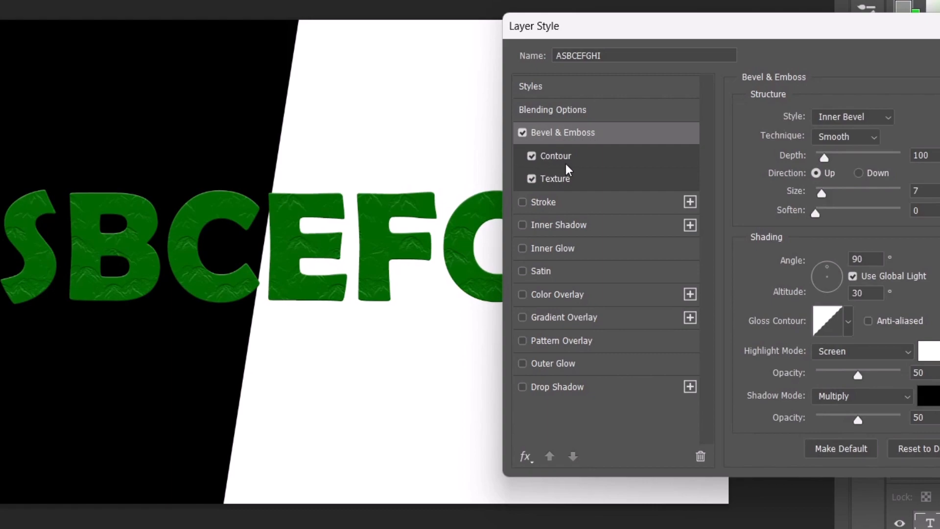
Set the bevel texture's scale to 555% and depth to +339%, and compare the lettering with the effect off and on
click(567, 164)
click(609, 186)
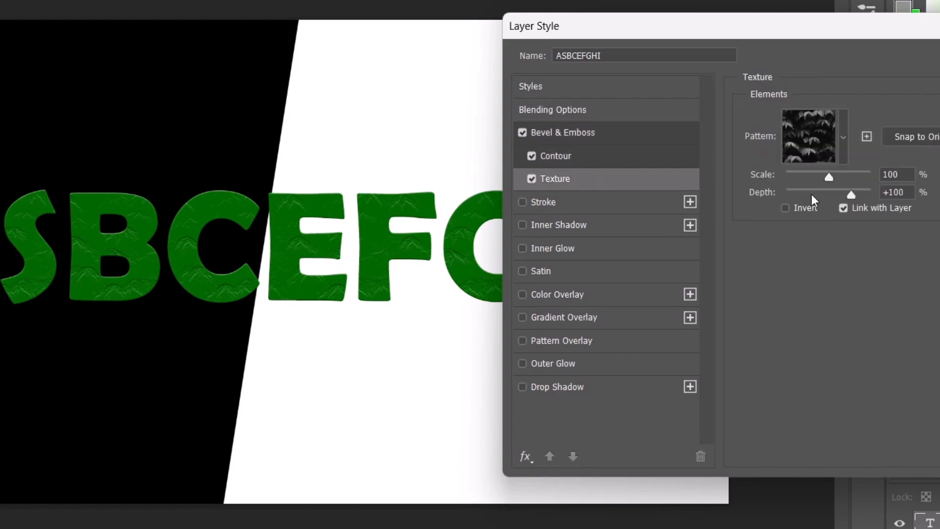
drag(828, 175, 862, 199)
drag(815, 177, 851, 181)
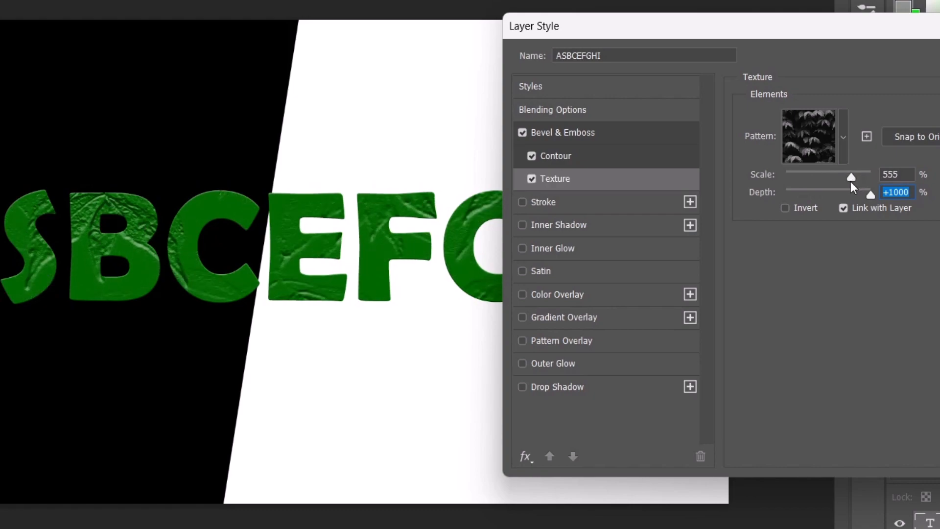
click(870, 196)
drag(794, 32, 421, 431)
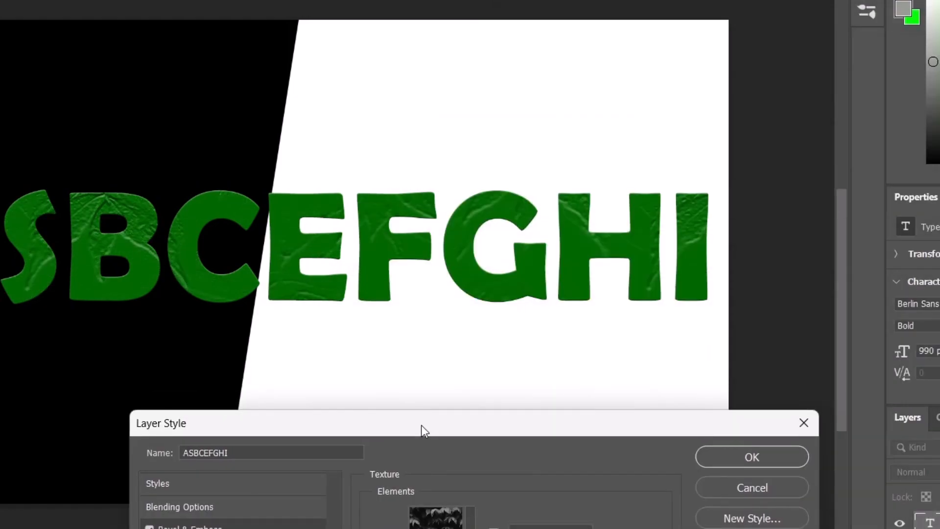
drag(421, 425, 670, 46)
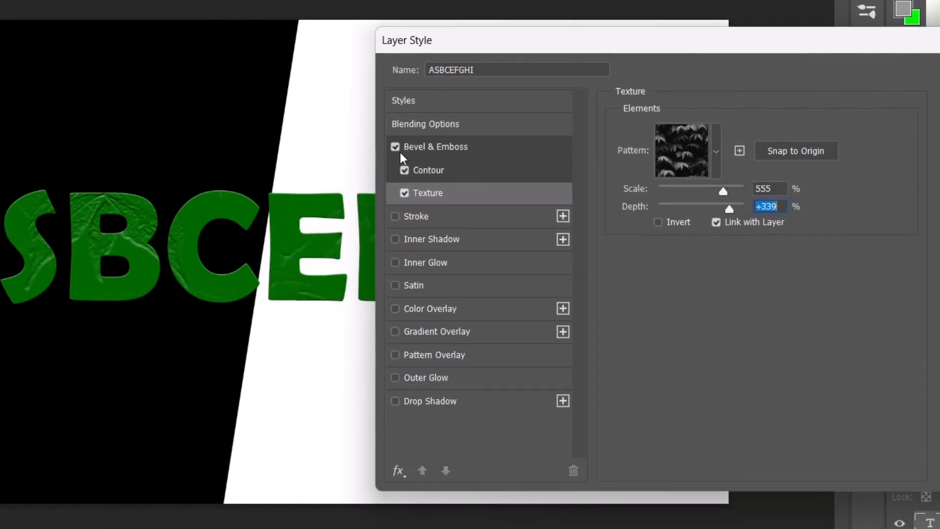
click(399, 150)
click(398, 194)
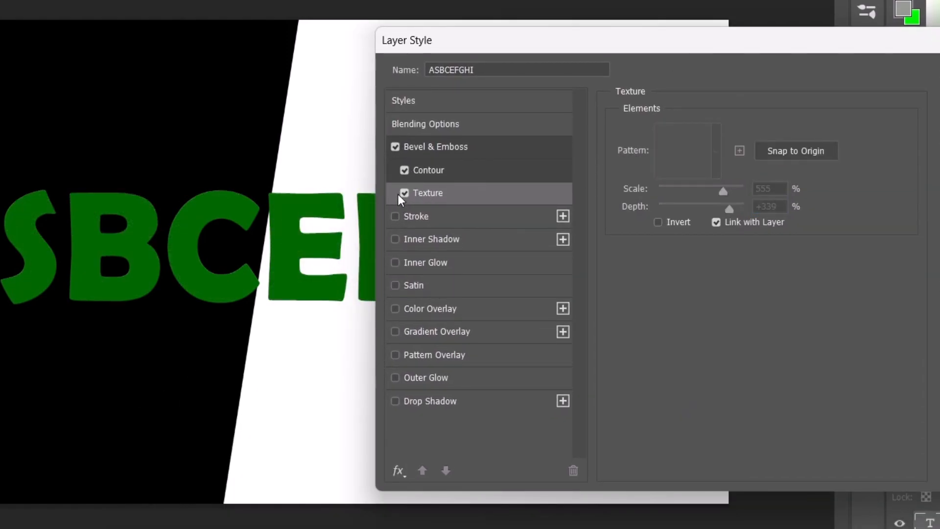
Add a black inside stroke of 32 px to the lettering and accept the layer style
click(401, 222)
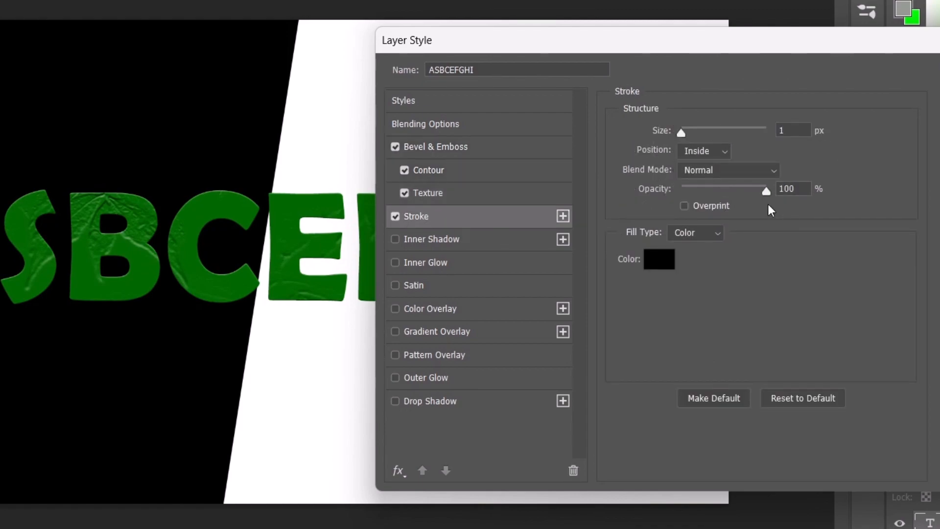
drag(766, 192, 734, 191)
mouse_move(682, 132)
mouse_down()
mouse_move(722, 131)
mouse_move(688, 143)
mouse_move(698, 142)
mouse_up()
drag(758, 52, 159, 54)
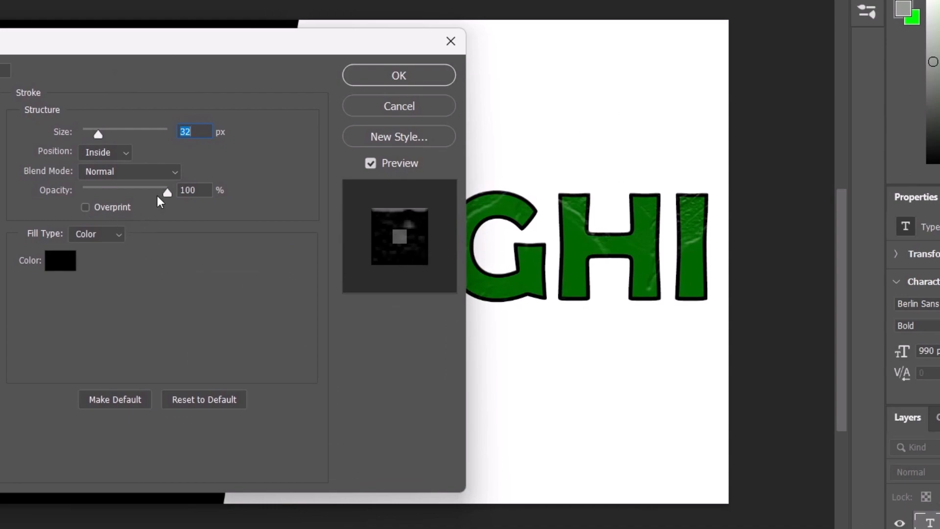
mouse_move(165, 192)
mouse_down()
mouse_move(135, 216)
mouse_move(178, 218)
mouse_up()
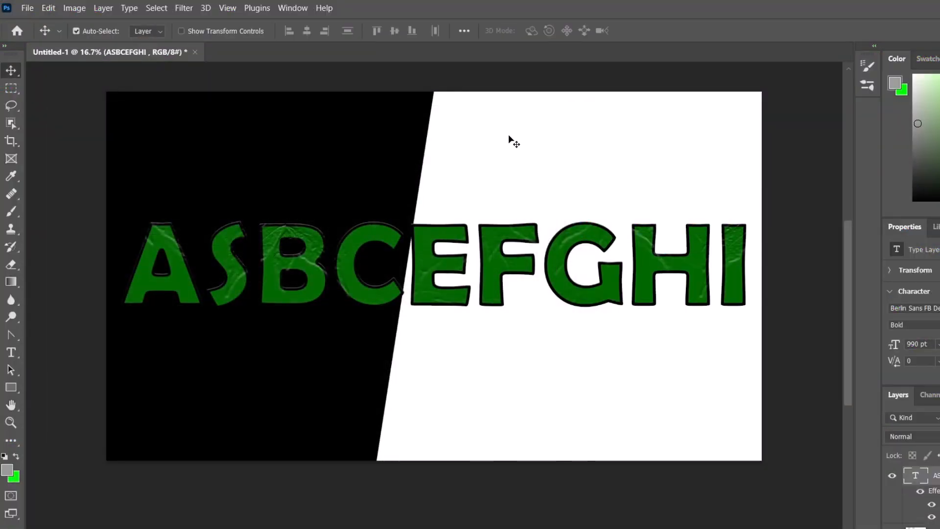
Delete the styled text layer and create a new text layer reading "3D TEXT" on the canvas
drag(365, 236, 356, 269)
key(Delete)
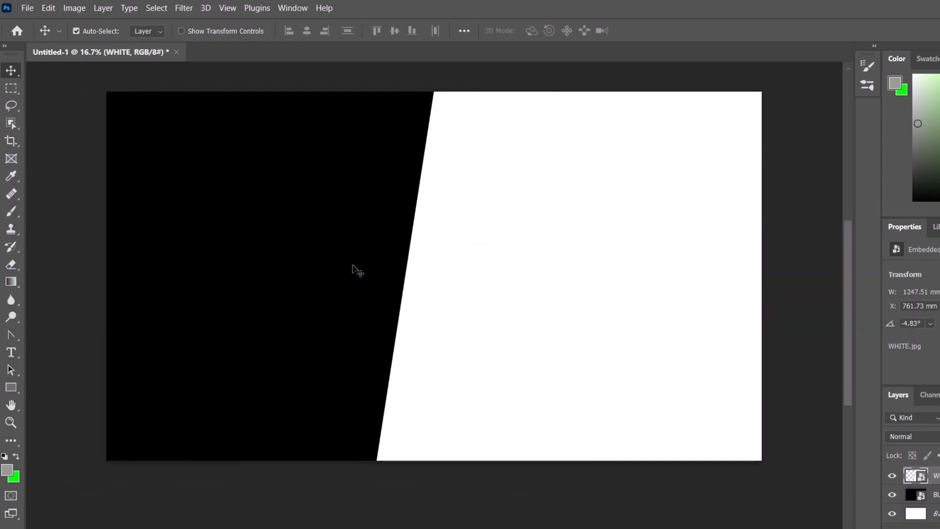
key(t)
click(336, 291)
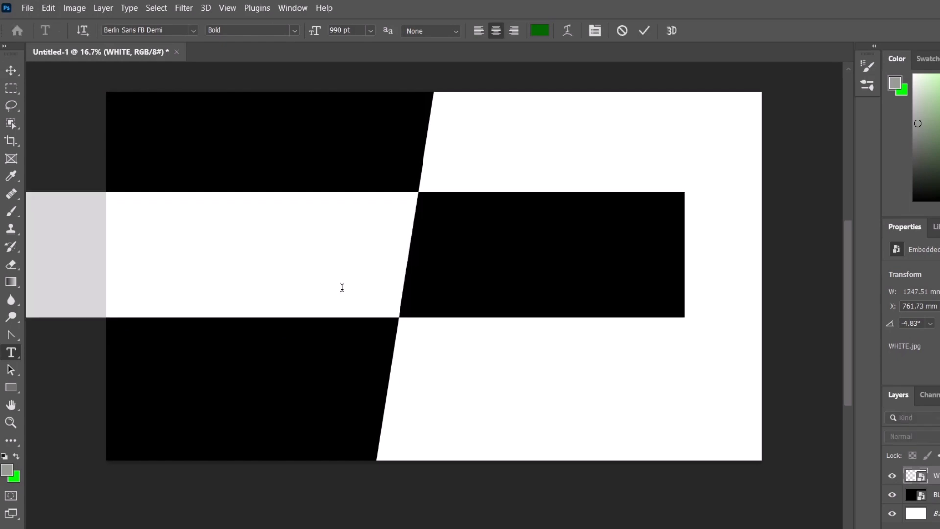
text(t3)
key(ctrl+a)
text(3D)
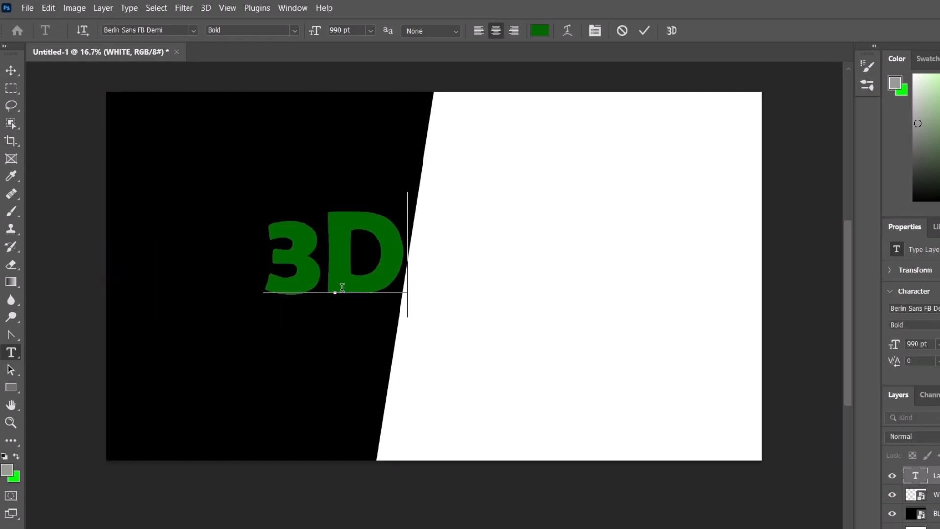
text( TEXT)
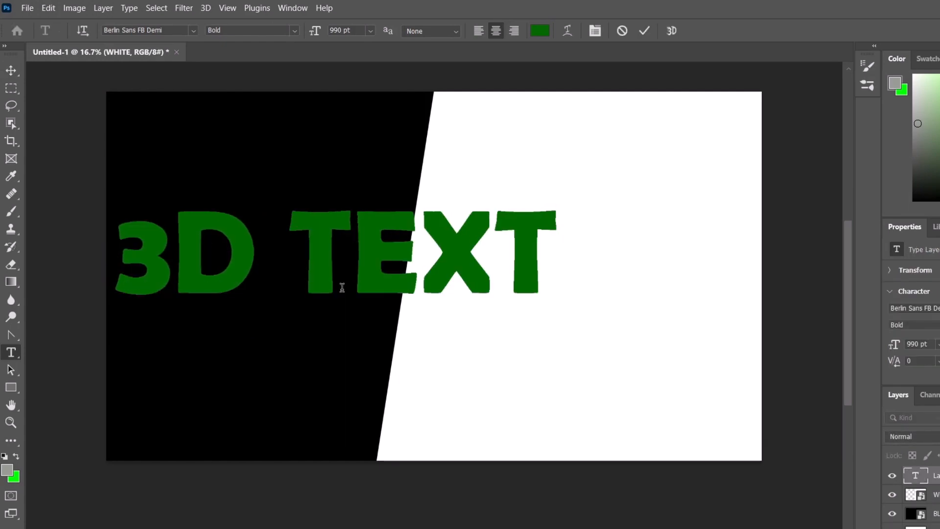
key(ctrl+Return)
Position the new text across the black and white areas and set its font size to 800 pt after trying 600 pt
key(v)
drag(316, 272, 490, 296)
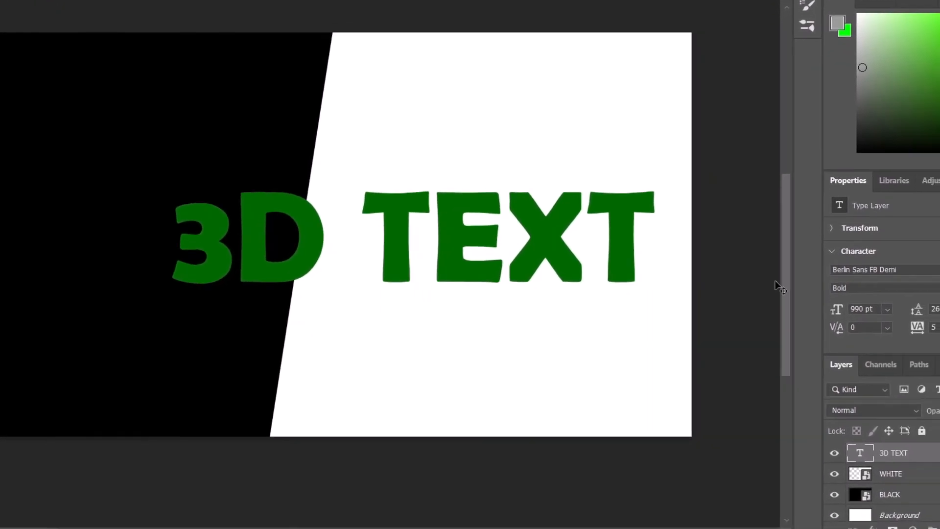
click(798, 266)
key(ctrl+a)
text(600)
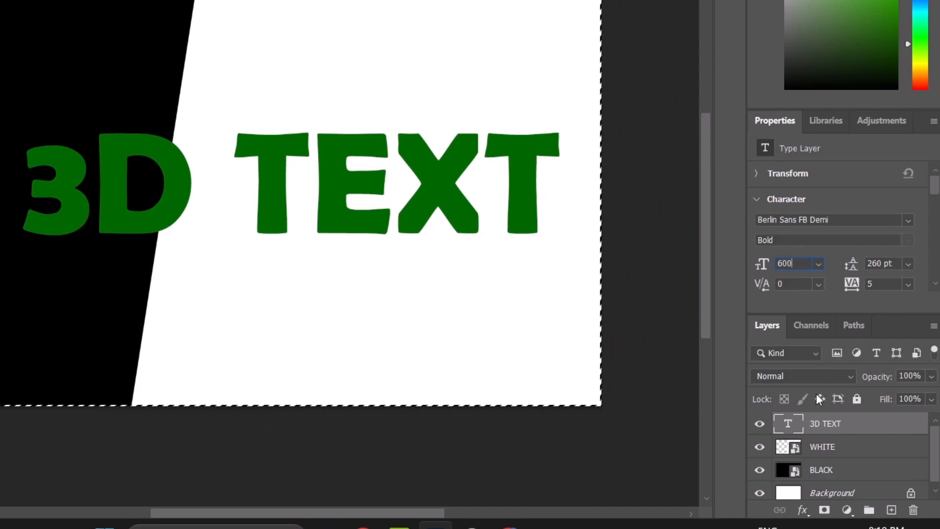
key(Return)
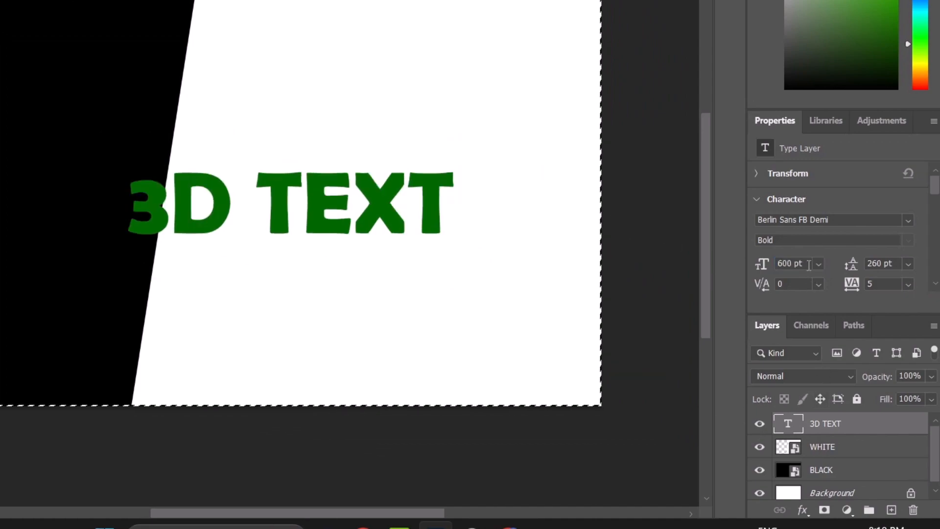
text(800)
key(Return)
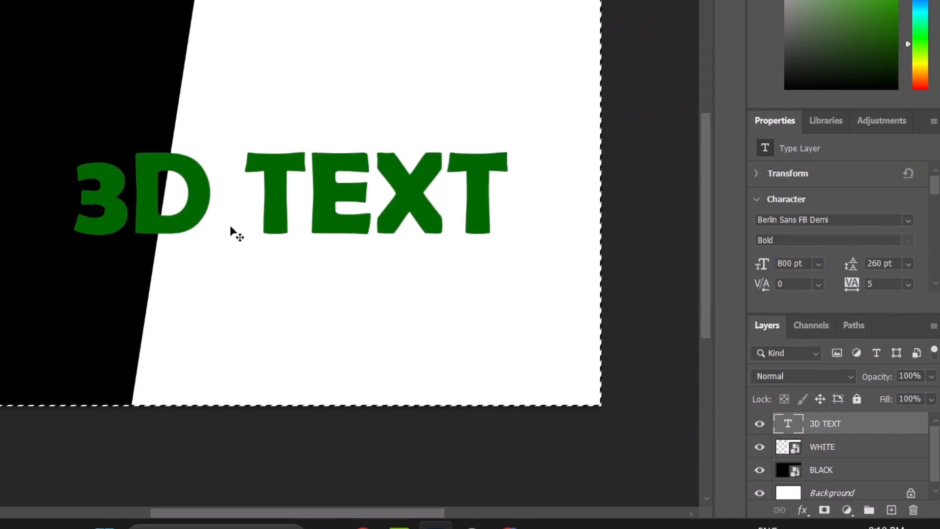
drag(282, 210, 298, 177)
Add a black drop shadow with a size of 9 px to the 3D TEXT layer as a thin outline
click(803, 510)
click(815, 496)
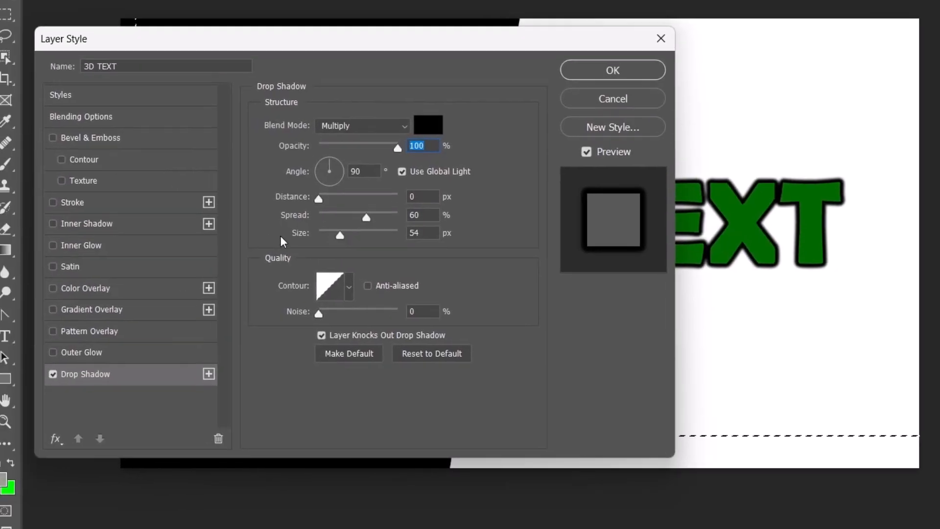
drag(340, 235, 326, 235)
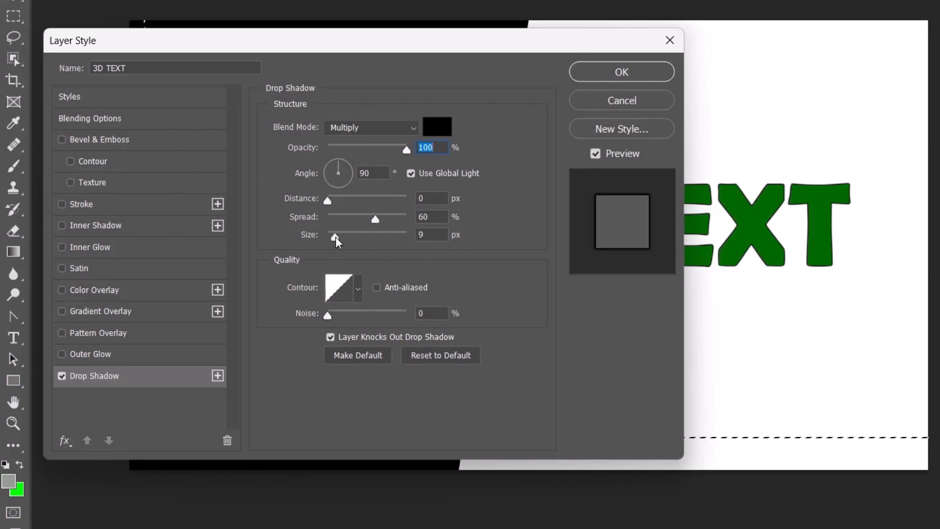
click(603, 76)
scroll(797, 227, up, 9)
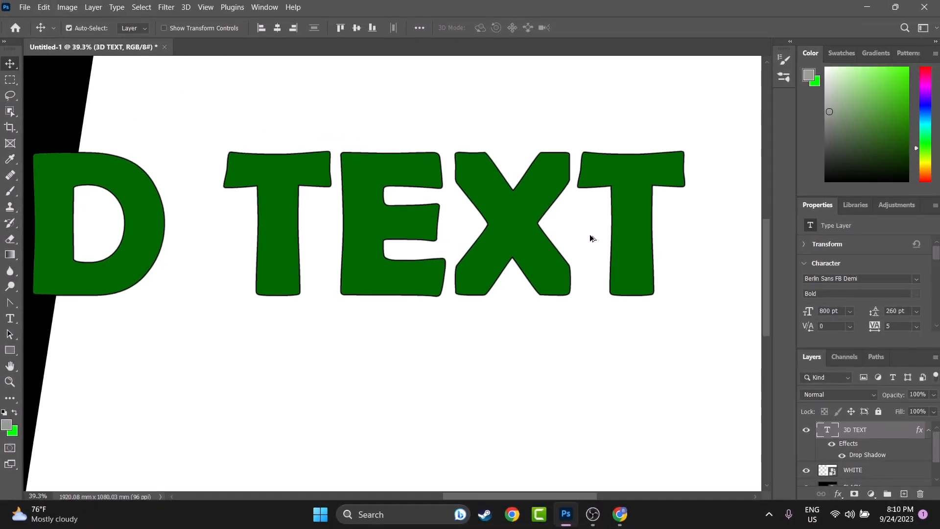
Duplicate the 3D TEXT layer below the original and change the copy's text color to bright green
scroll(595, 208, down, 2)
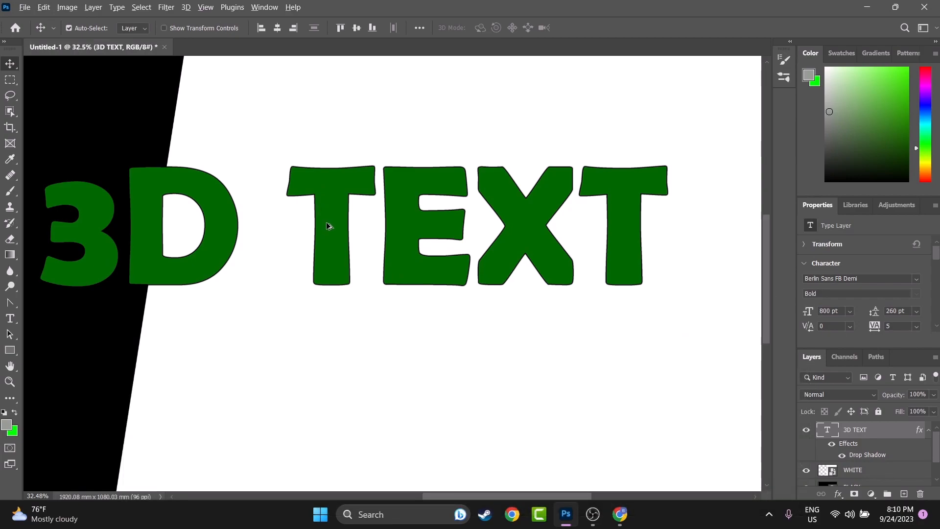
drag(328, 226, 389, 318)
drag(386, 286, 387, 310)
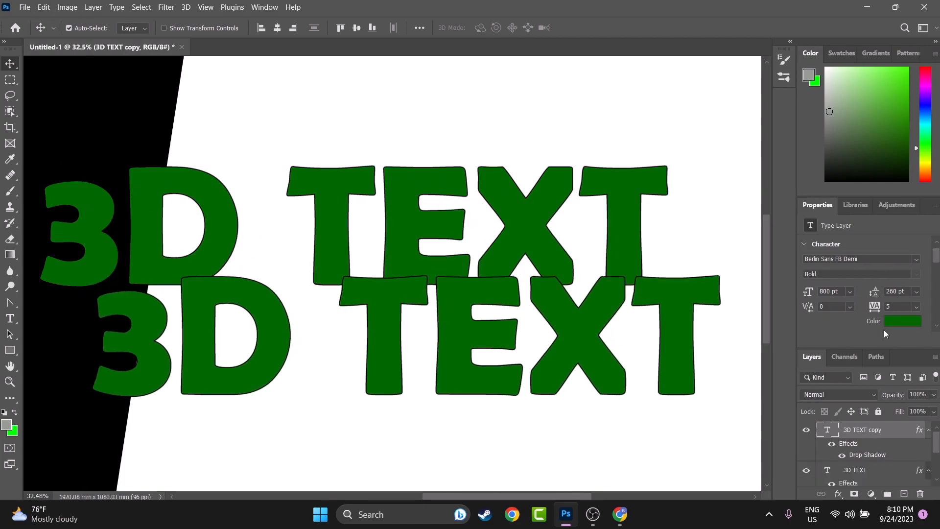
click(893, 323)
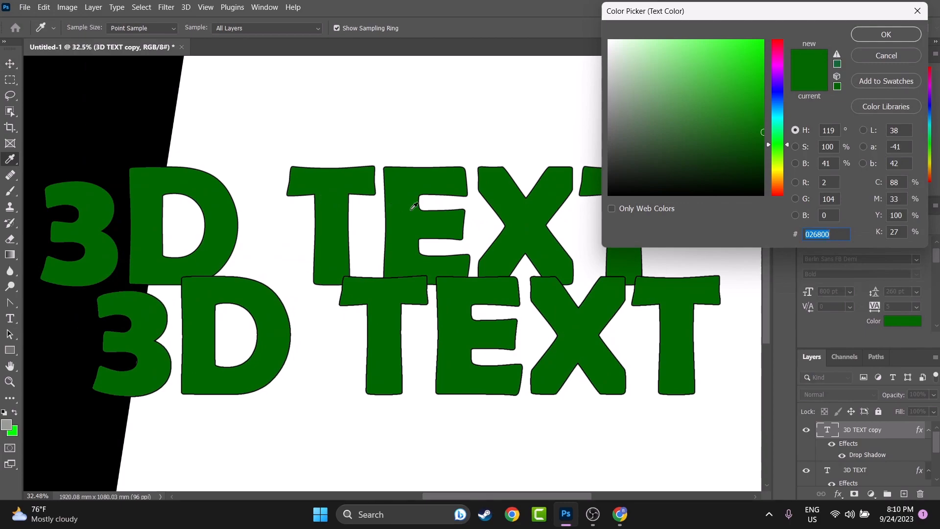
drag(772, 127, 773, 77)
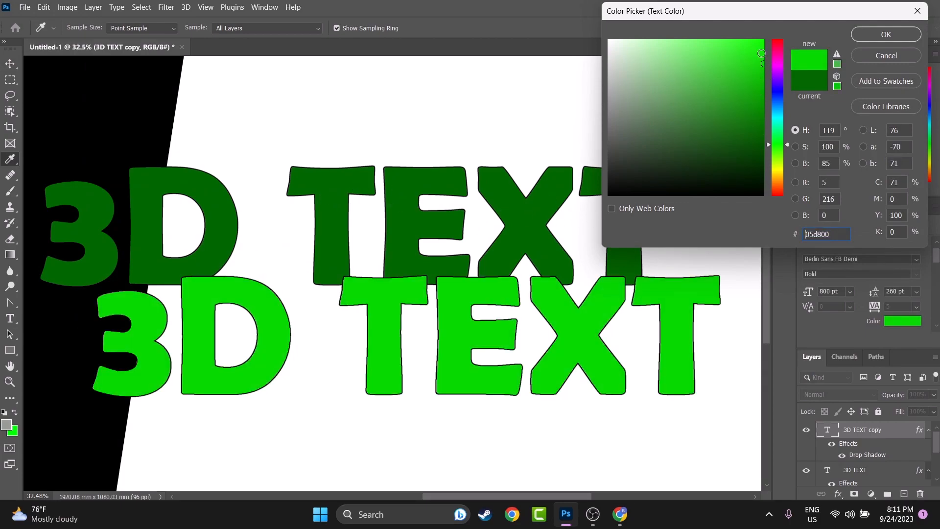
click(886, 34)
Place the bright green copy over the dark green text, offset left and slightly up so the dark layer forms a 3D edge
drag(394, 323, 317, 234)
scroll(351, 216, up, 2)
scroll(352, 216, up, 2)
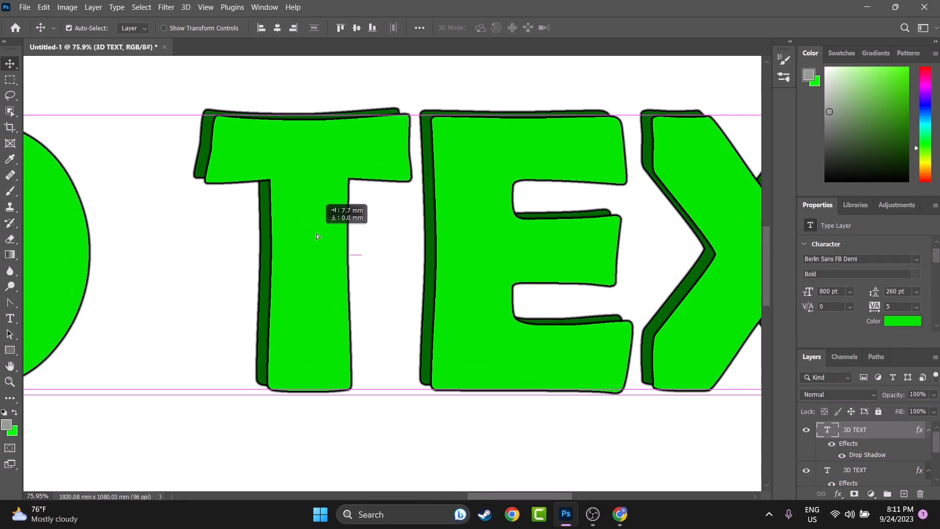
scroll(317, 233, down, 3)
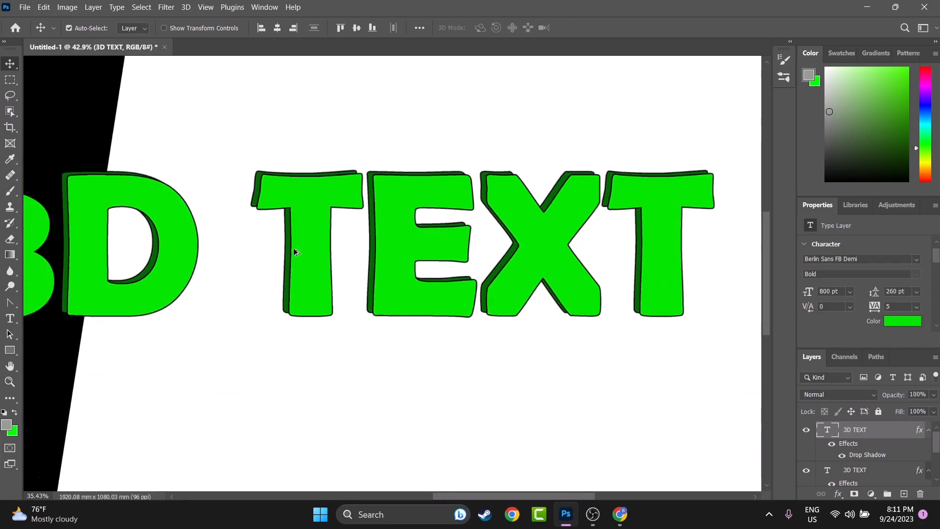
scroll(336, 248, up, 3)
drag(289, 261, 261, 255)
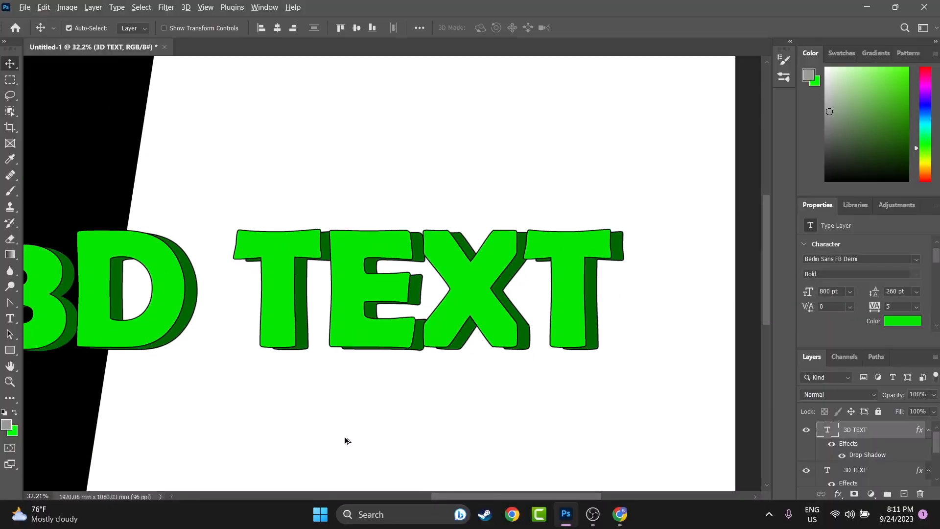
scroll(348, 441, down, 2)
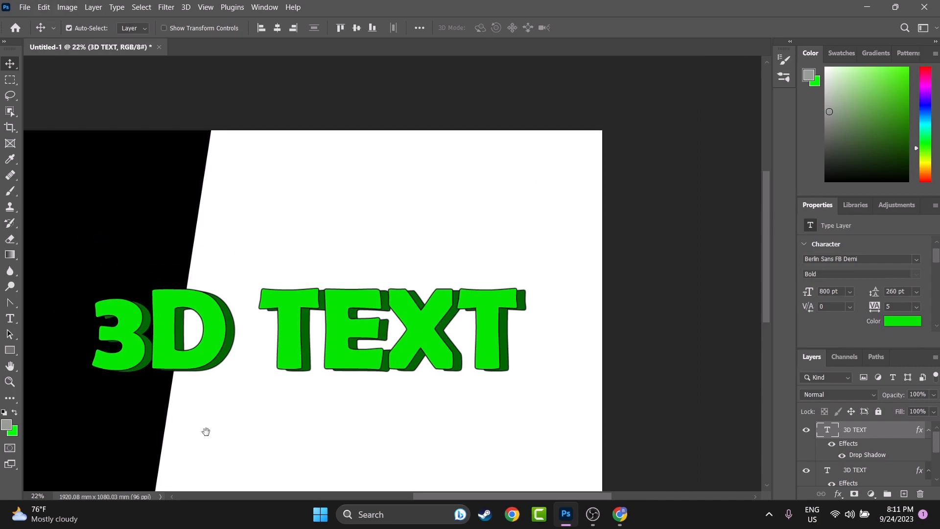
drag(204, 430, 334, 363)
scroll(434, 272, up, 3)
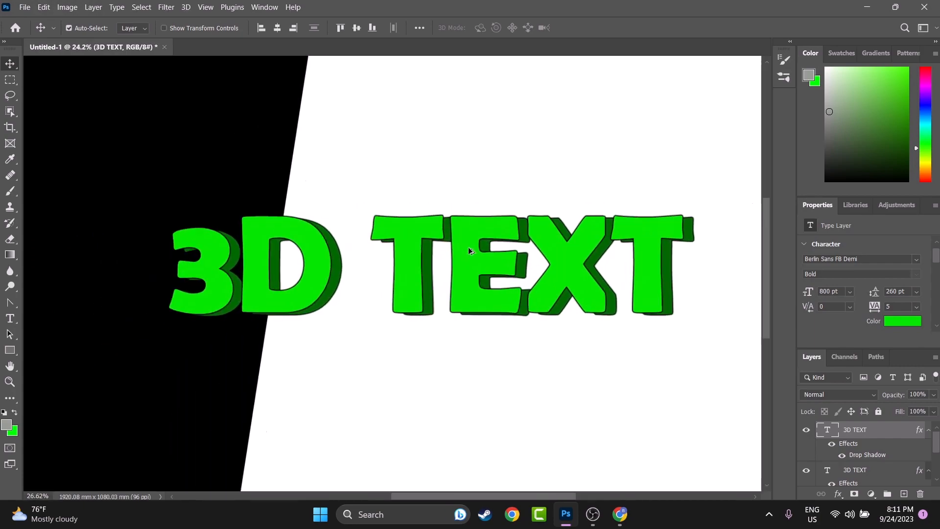